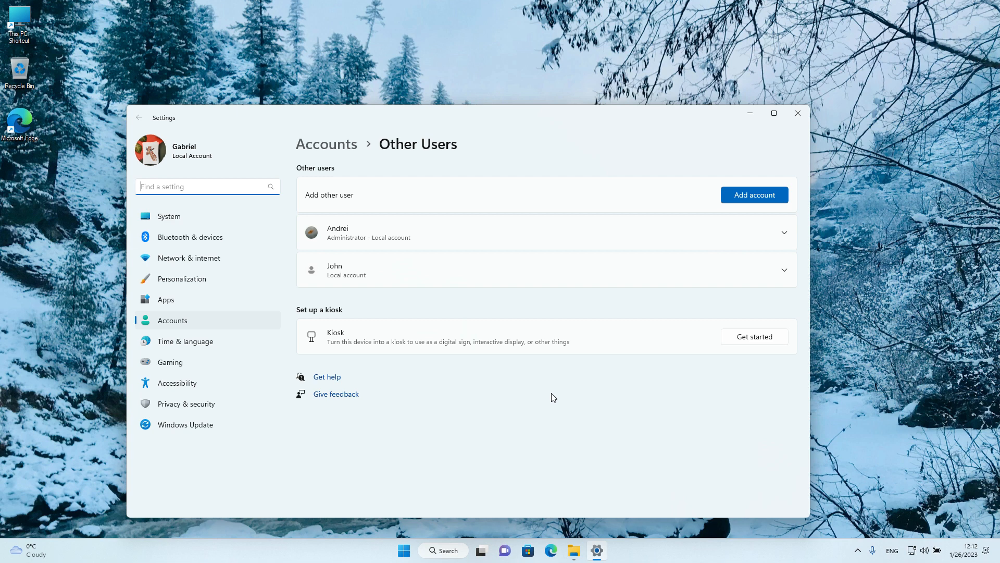
- Close Settings, then search Windows for "Other users" and open that system settings page
{"action": "left_click_drag", "start_coordinate": [648, 120], "coordinate": [639, 114]}
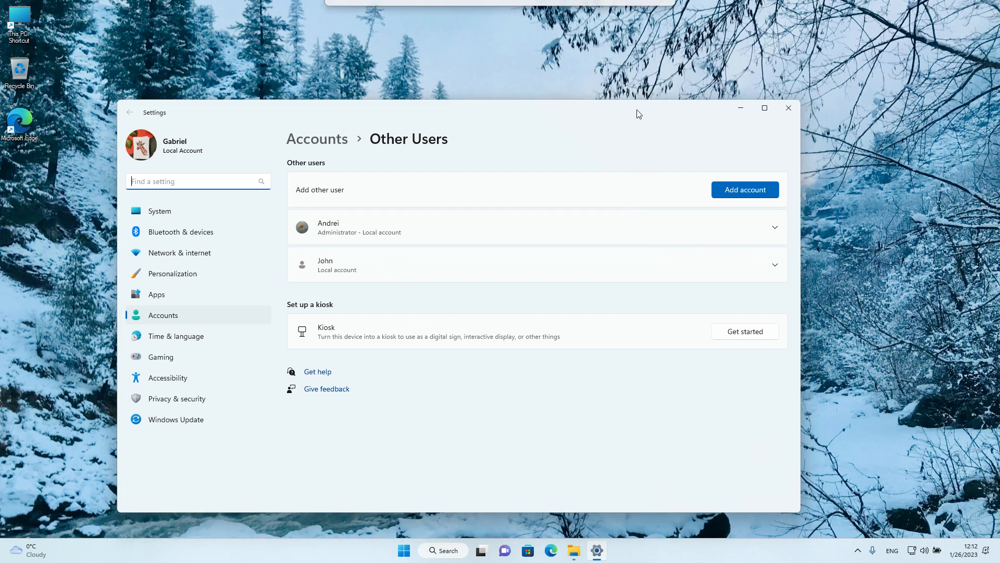
{"action": "left_click", "coordinate": [790, 106]}
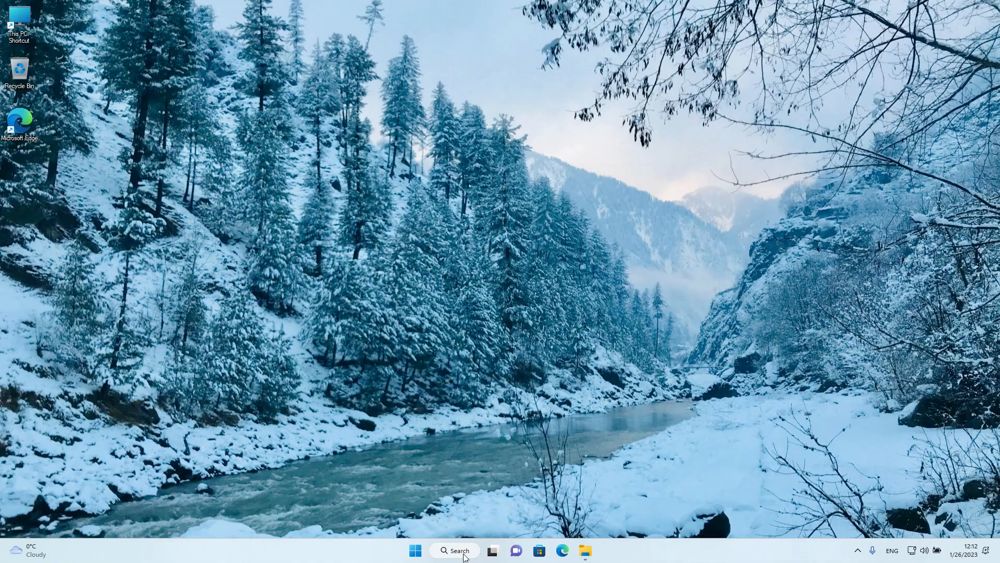
{"action": "left_click", "coordinate": [462, 554]}
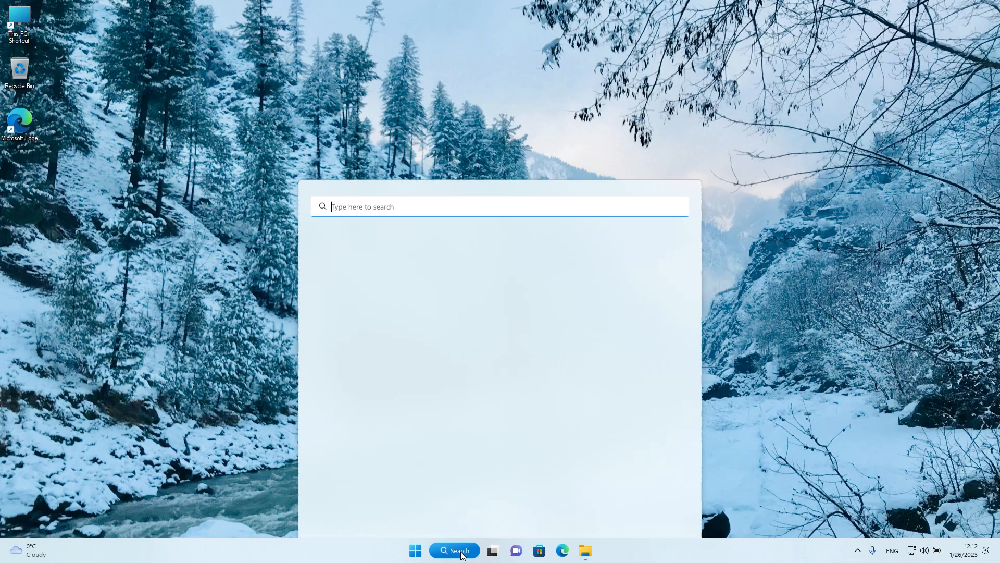
{"action": "type", "text": "O"}
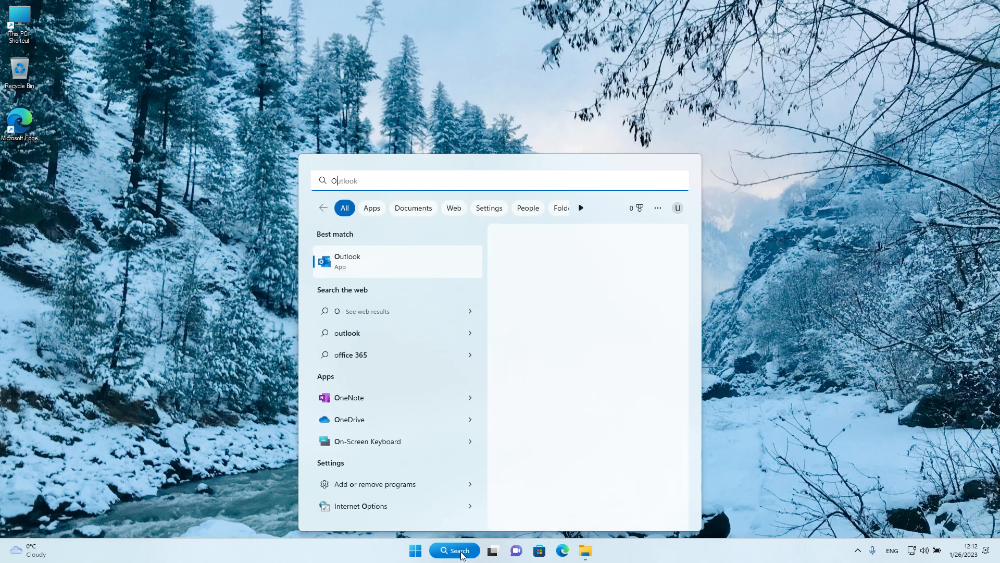
{"action": "type", "text": "ther users"}
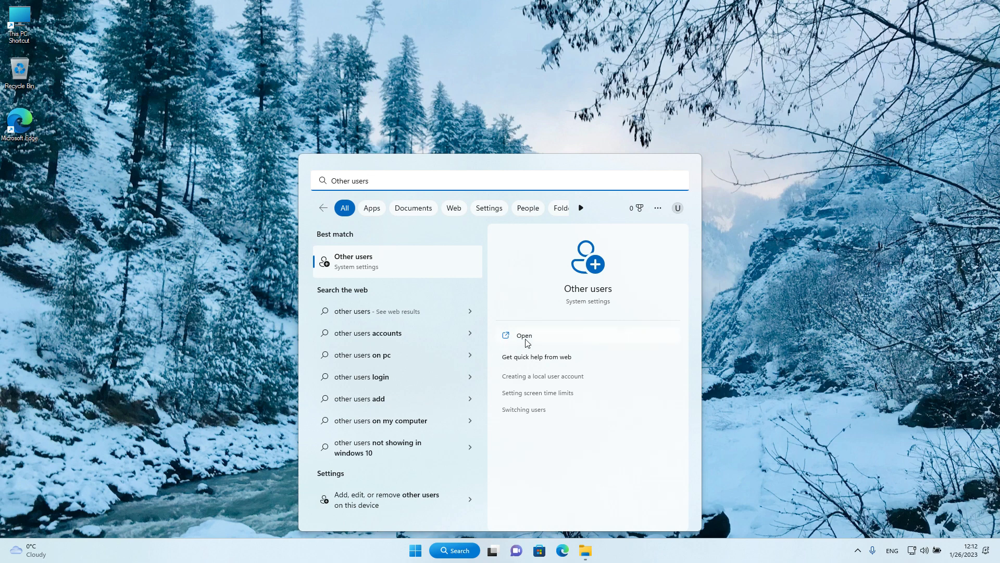
{"action": "left_click", "coordinate": [376, 267]}
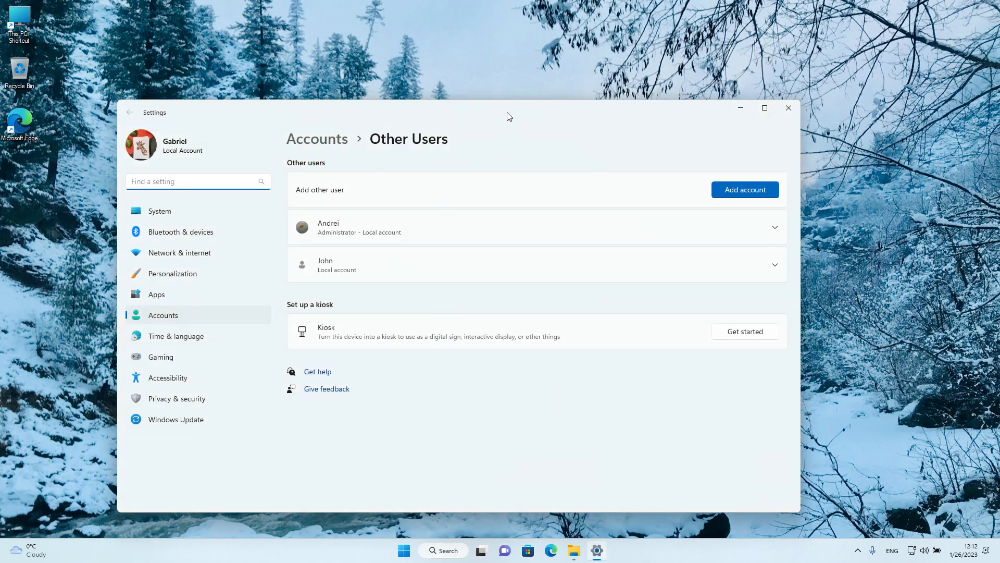
{"action": "left_click_drag", "start_coordinate": [510, 115], "coordinate": [493, 105]}
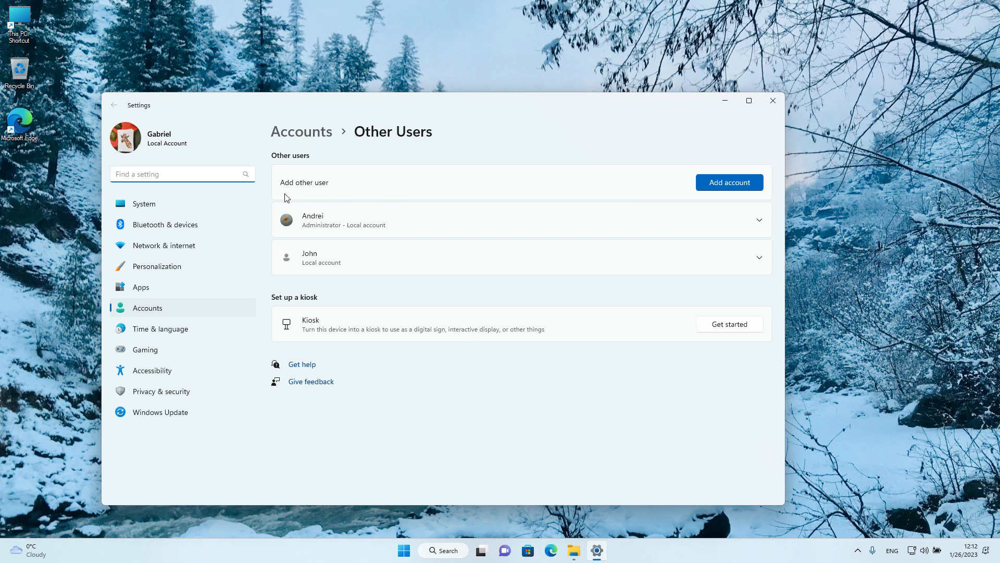
- Start adding another user account and indicate that the person's sign-in information is not available
{"action": "left_click_drag", "start_coordinate": [279, 195], "coordinate": [327, 194]}
{"action": "left_click_drag", "start_coordinate": [695, 206], "coordinate": [763, 200]}
{"action": "key", "text": "Escape"}
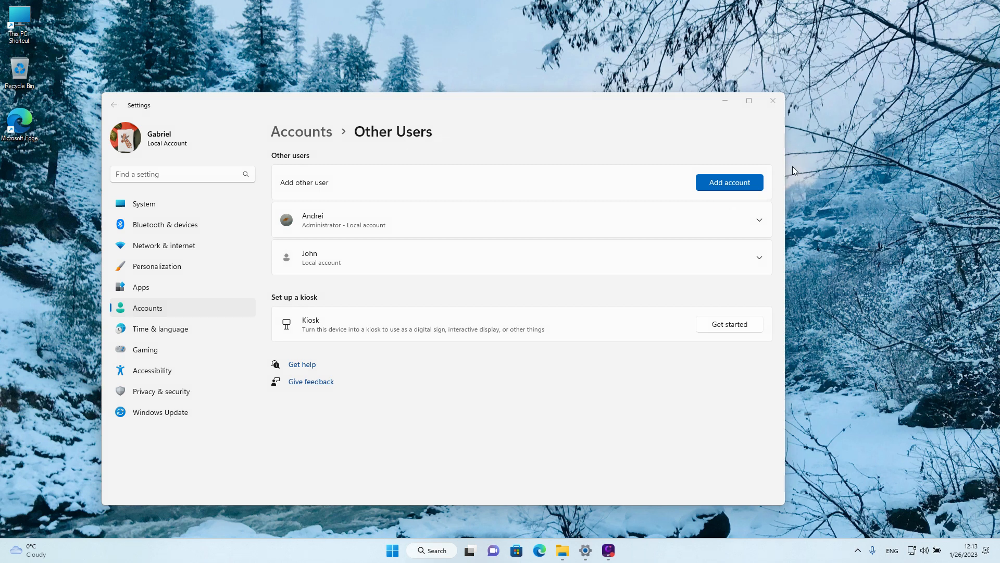
{"action": "left_click", "coordinate": [751, 183]}
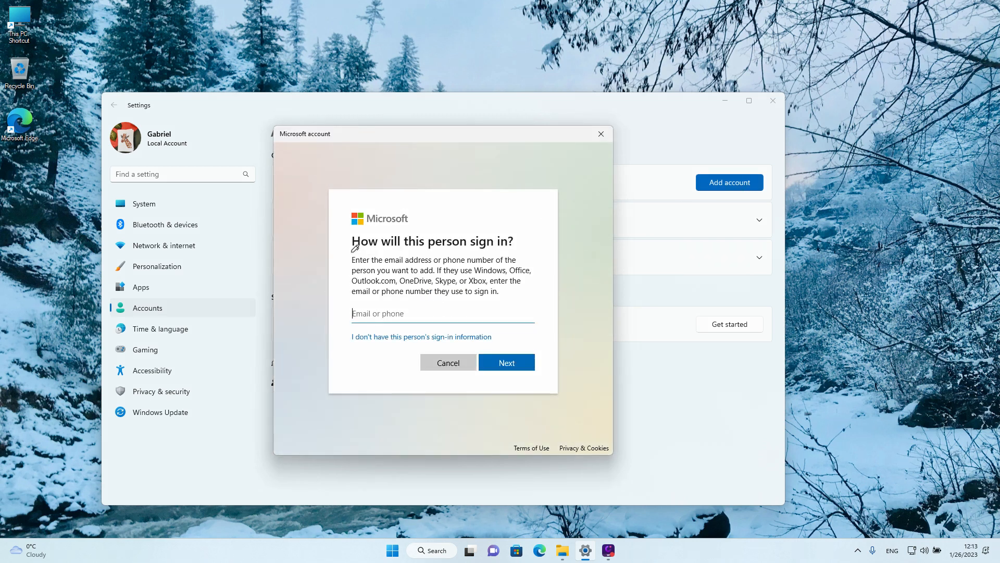
{"action": "key", "text": "ctrl+shift+d"}
{"action": "left_click_drag", "start_coordinate": [353, 251], "coordinate": [524, 251]}
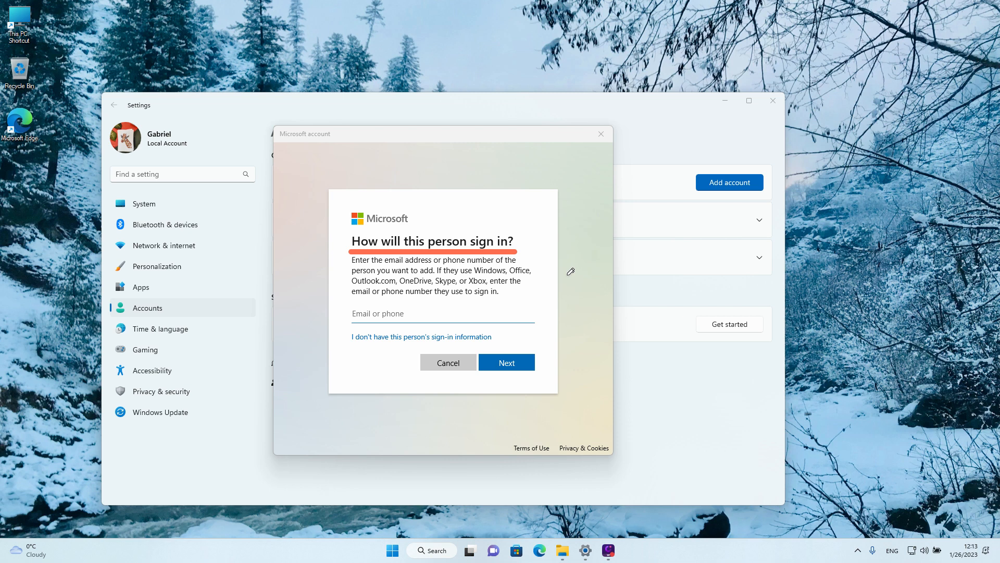
{"action": "key", "text": "Escape"}
{"action": "left_click", "coordinate": [443, 315]}
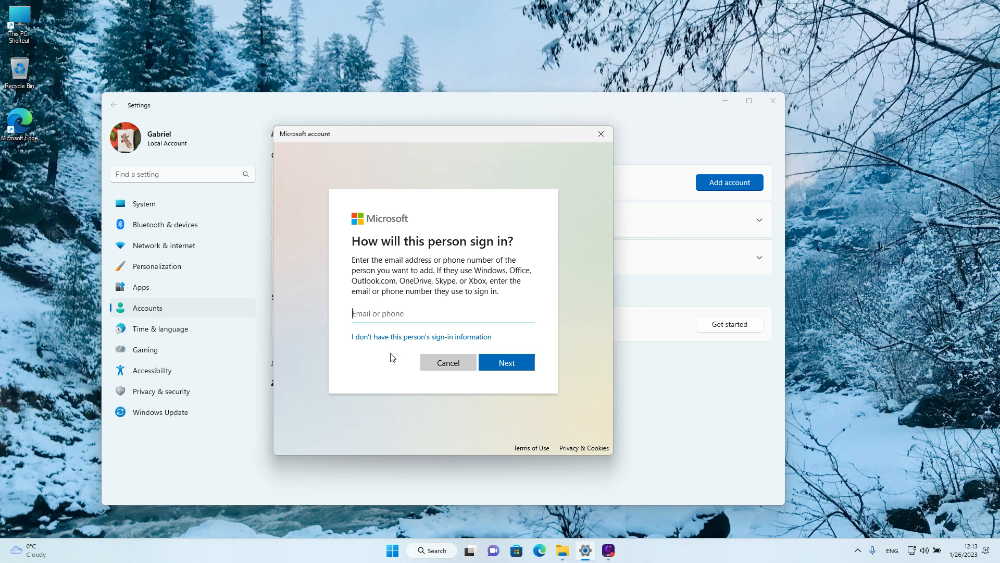
{"action": "key", "text": "ctrl+shift+d"}
{"action": "left_click_drag", "start_coordinate": [352, 348], "coordinate": [417, 348]}
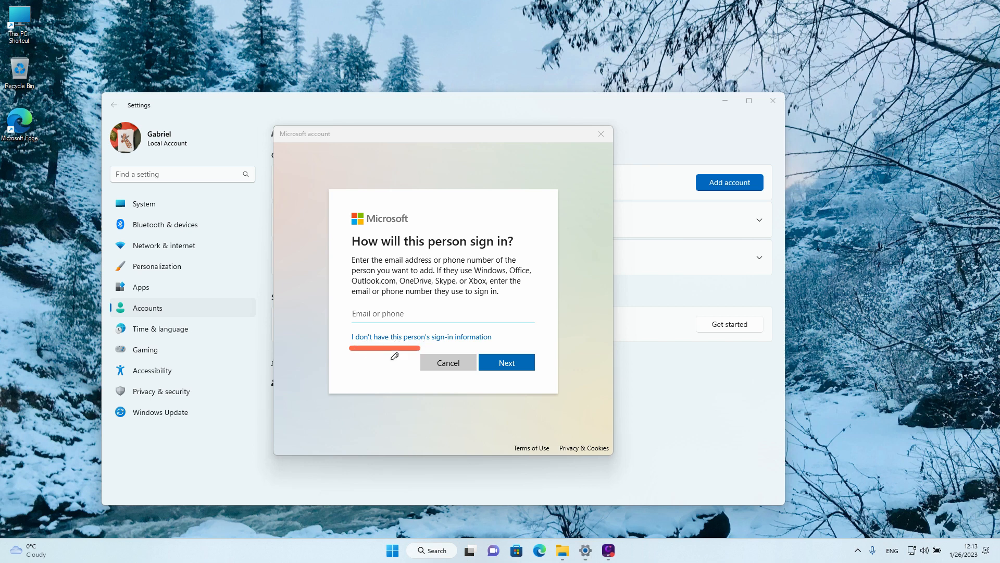
{"action": "key", "text": "Escape"}
{"action": "left_click", "coordinate": [391, 340]}
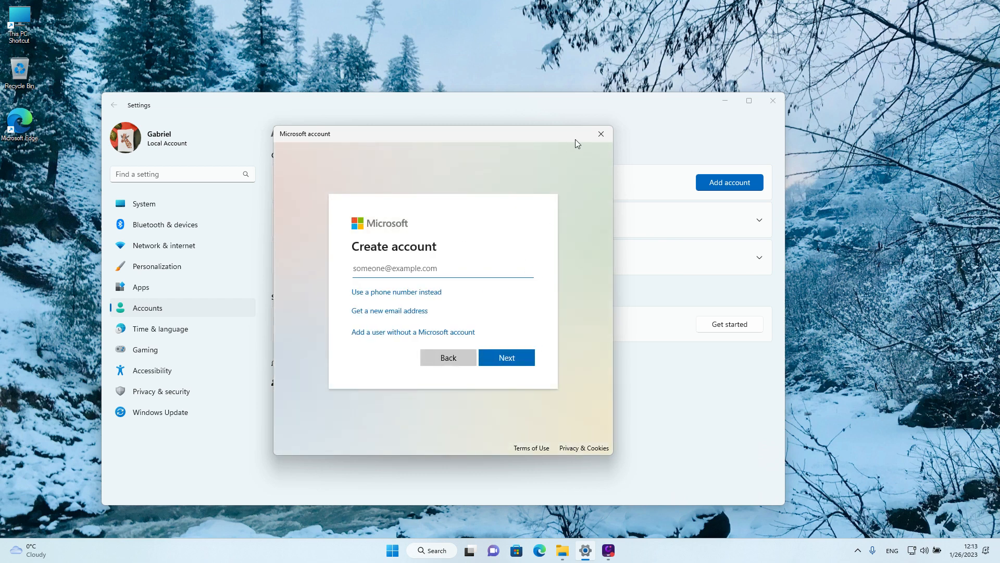
- Choose to add a user without a Microsoft account
{"action": "mouse_move", "coordinate": [572, 139]}
{"action": "left_mouse_down"}
{"action": "mouse_move", "coordinate": [588, 135]}
{"action": "mouse_move", "coordinate": [581, 133]}
{"action": "left_mouse_up"}
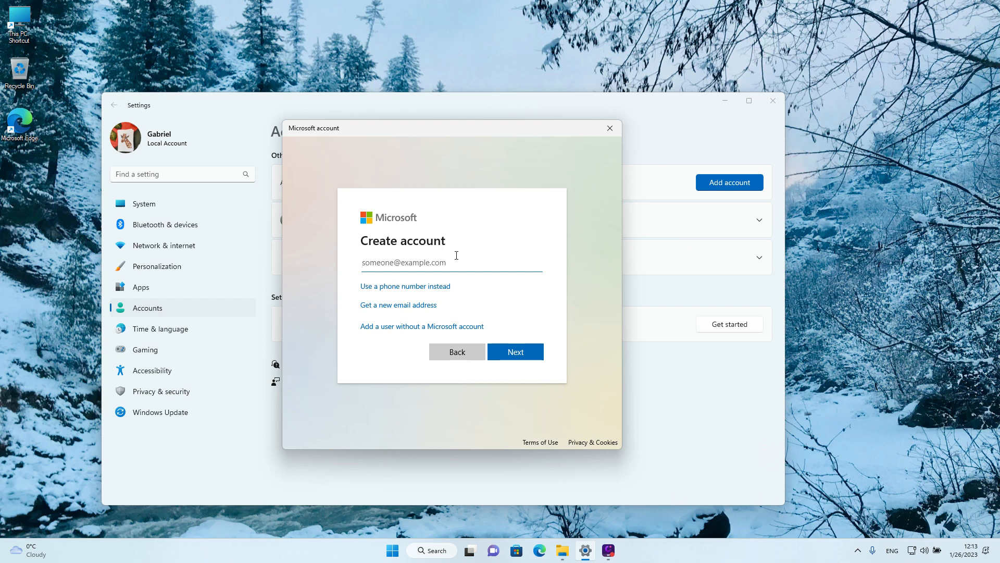
{"action": "key", "text": "ctrl+shift+d"}
{"action": "left_click_drag", "start_coordinate": [360, 338], "coordinate": [487, 333]}
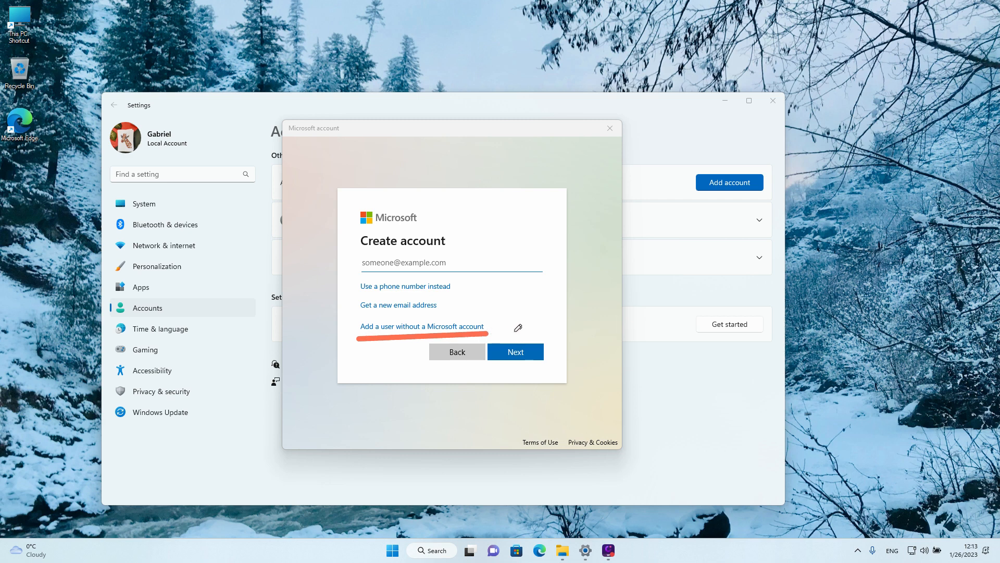
{"action": "key", "text": "Escape"}
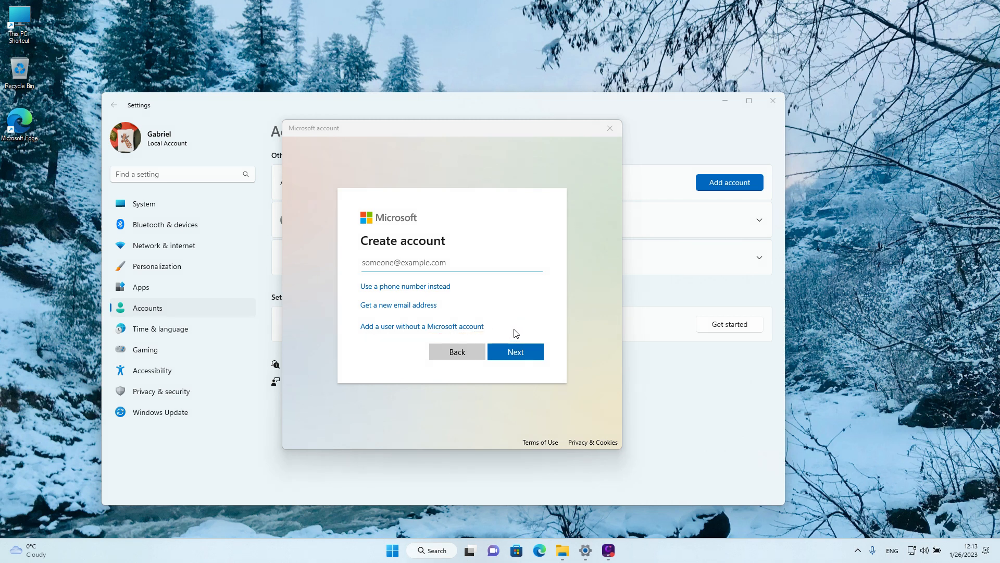
{"action": "left_click", "coordinate": [397, 327]}
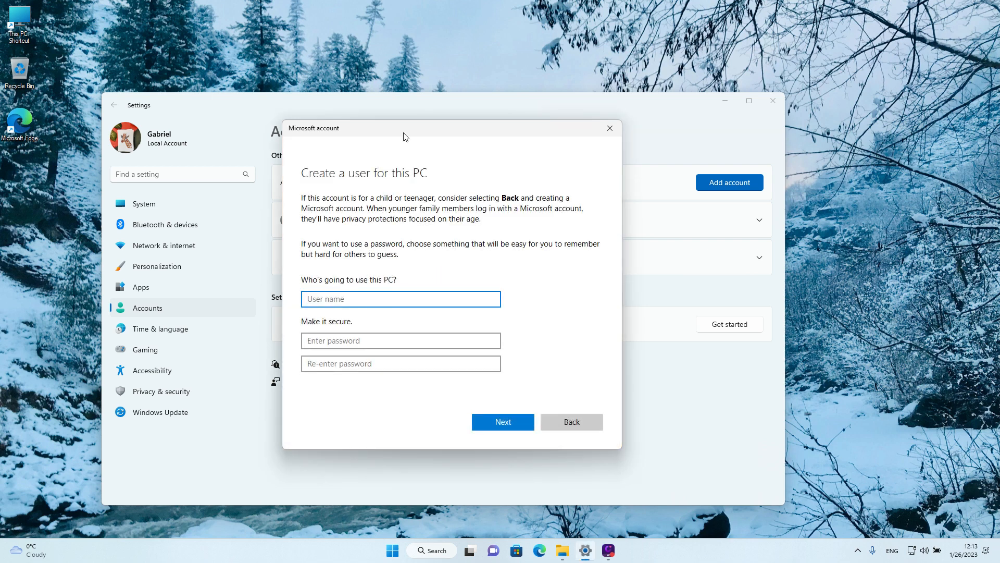
- Create the local user by entering the person's first name as user name and leaving both password fields empty
{"action": "left_click_drag", "start_coordinate": [414, 138], "coordinate": [415, 132]}
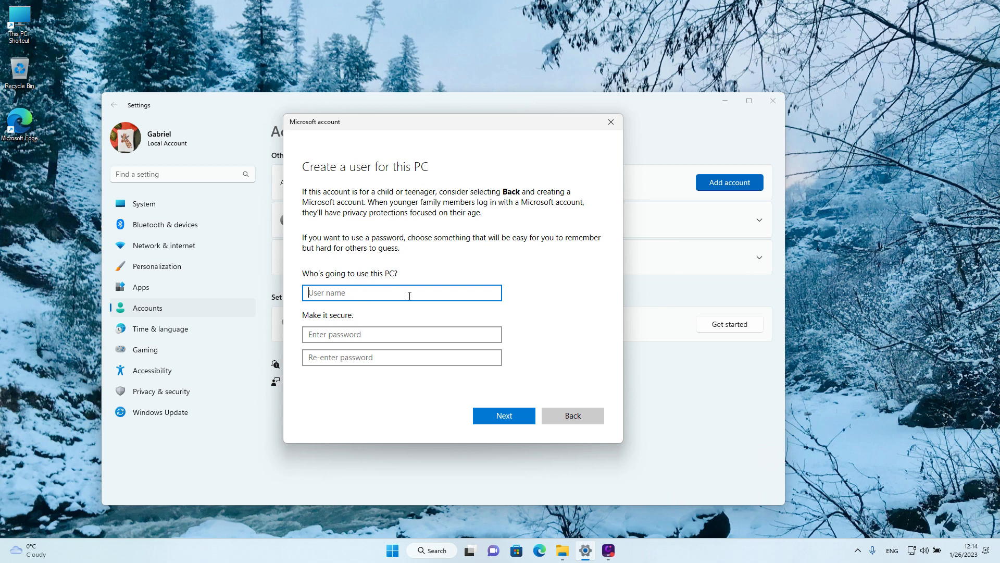
{"action": "type", "text": "Julie"}
{"action": "left_click", "coordinate": [383, 335]}
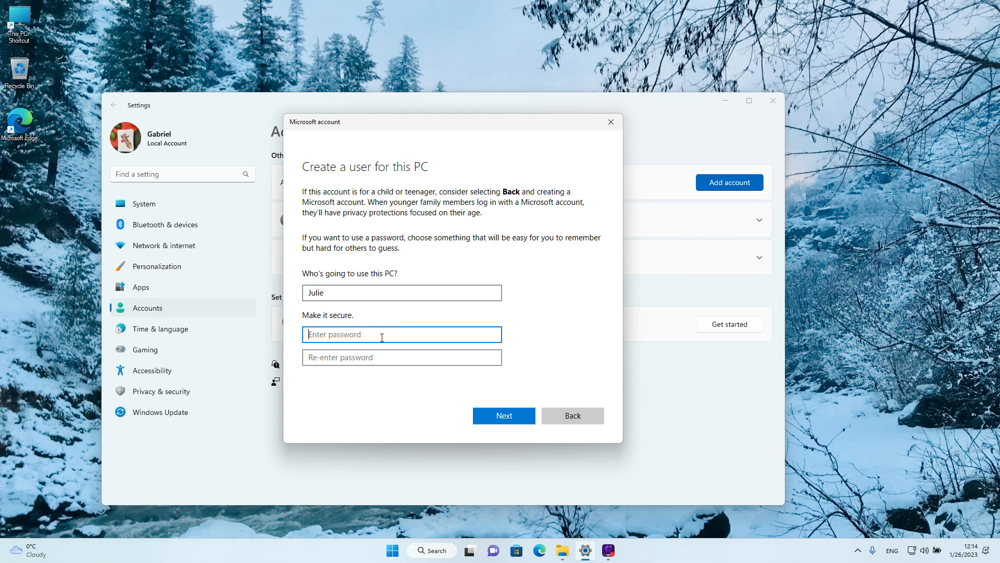
{"action": "left_click", "coordinate": [382, 354]}
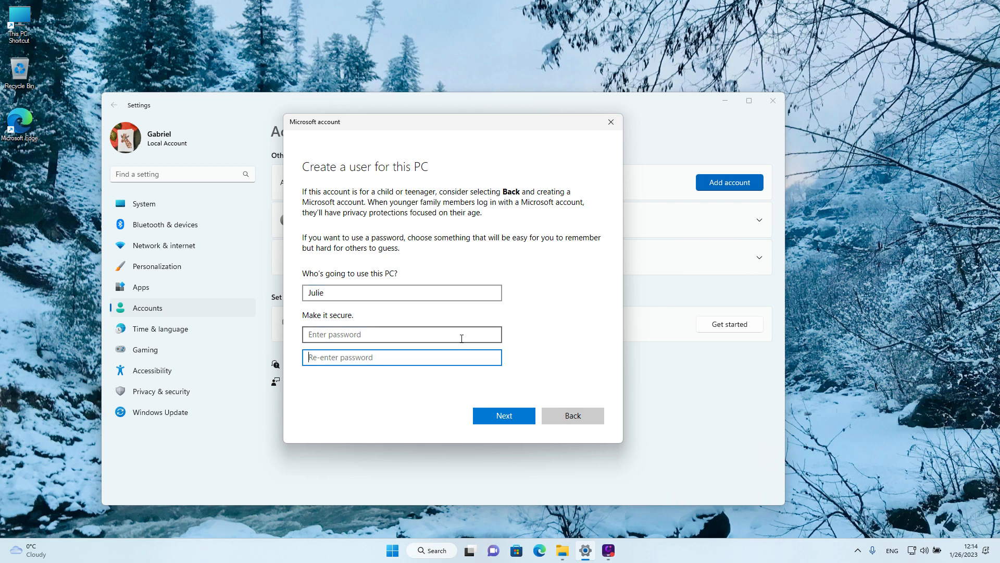
{"action": "left_click", "coordinate": [526, 391]}
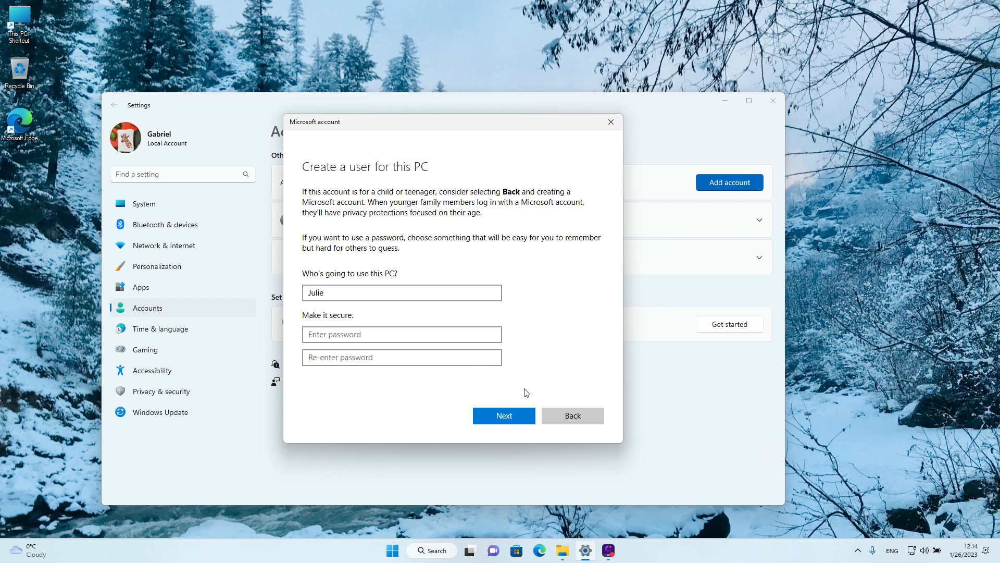
{"action": "left_click", "coordinate": [515, 419]}
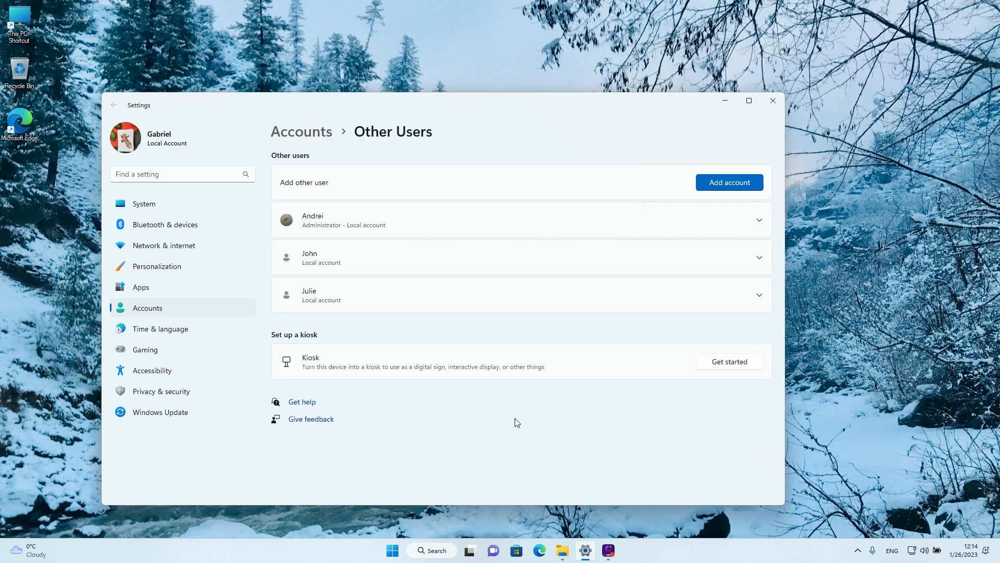
- Change the newly created local account's type to Administrator and collapse its details
{"action": "left_click", "coordinate": [760, 301]}
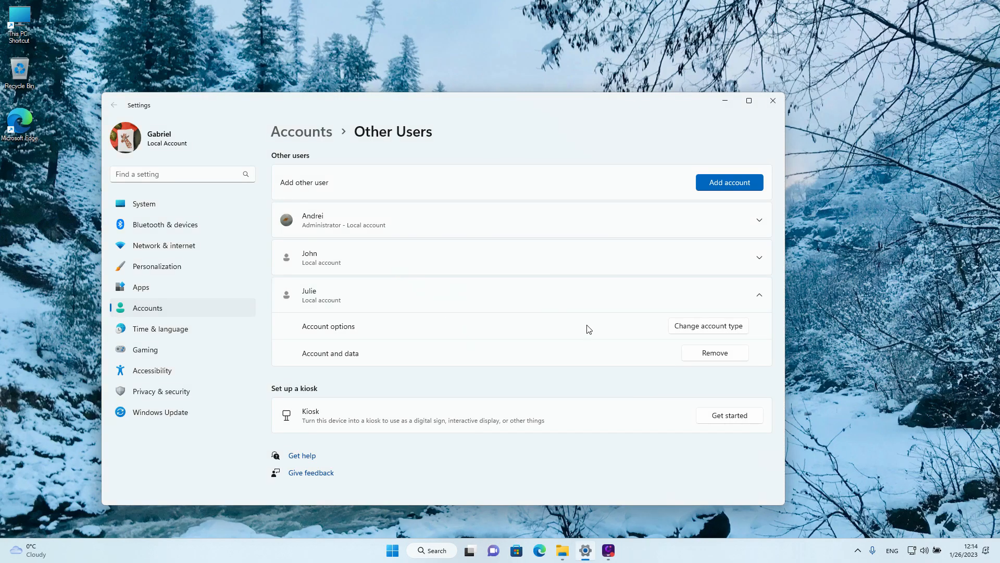
{"action": "left_click", "coordinate": [688, 329]}
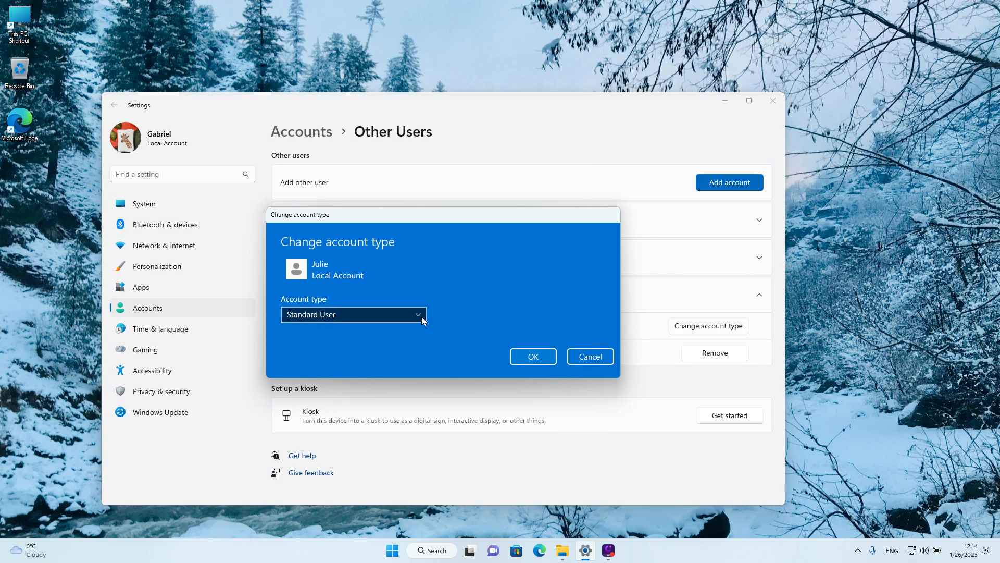
{"action": "left_click", "coordinate": [421, 317]}
{"action": "left_click", "coordinate": [311, 298]}
{"action": "left_click_drag", "start_coordinate": [464, 214], "coordinate": [457, 216]}
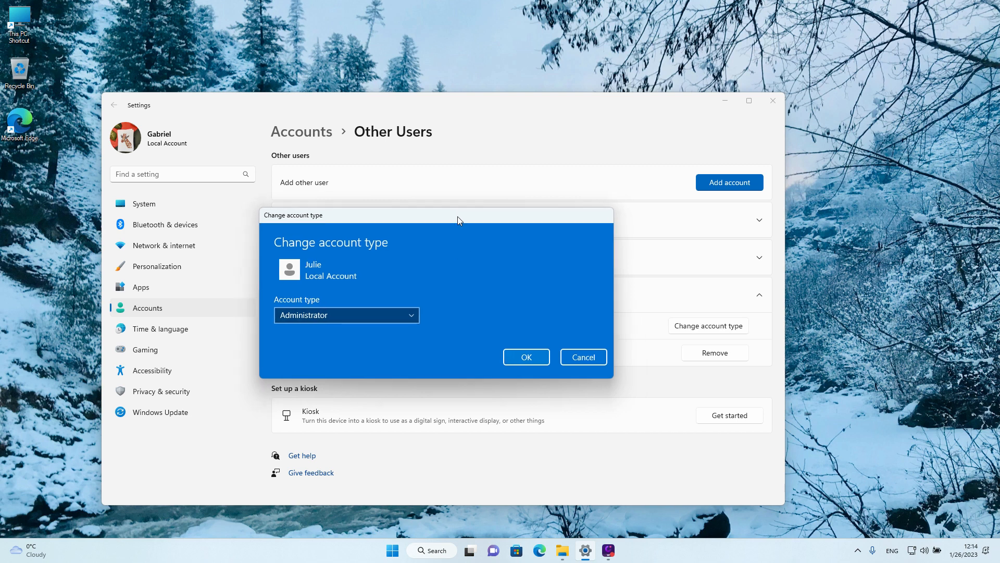
{"action": "left_click", "coordinate": [526, 357]}
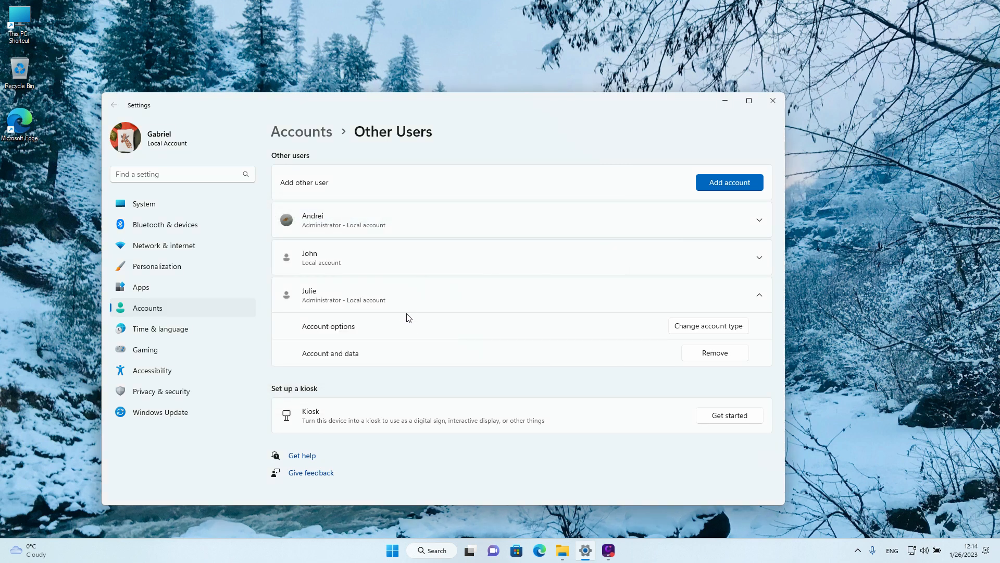
{"action": "left_click_drag", "start_coordinate": [301, 307], "coordinate": [391, 309]}
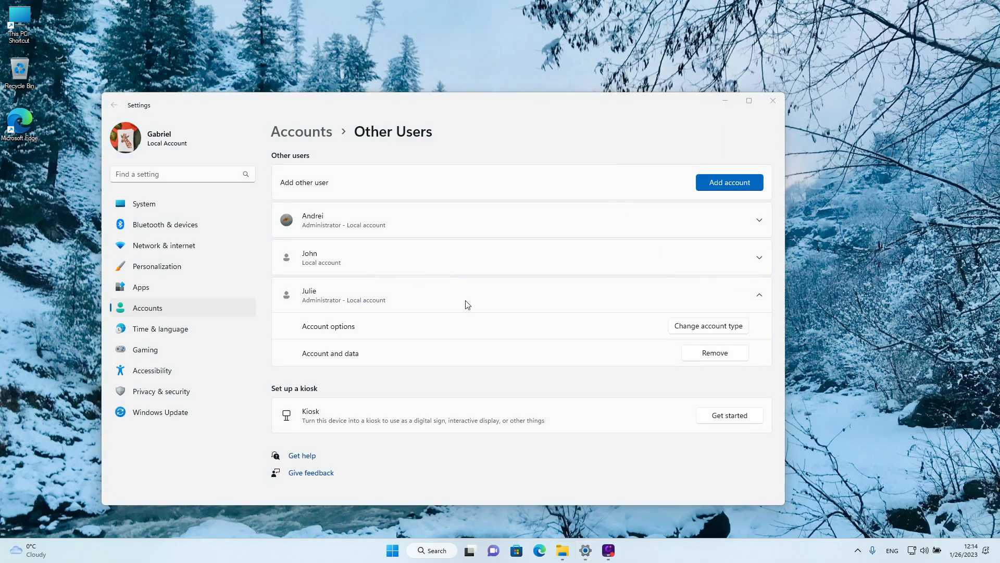
{"action": "left_click", "coordinate": [759, 296]}
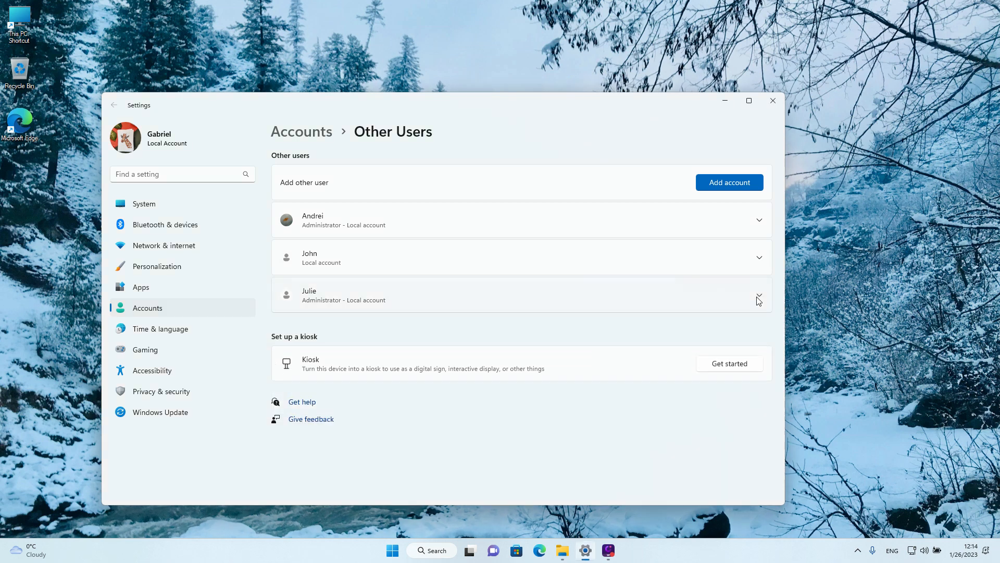
- Remove the non-administrator local account from the other users list, deleting both the account and its data
{"action": "left_click", "coordinate": [759, 261]}
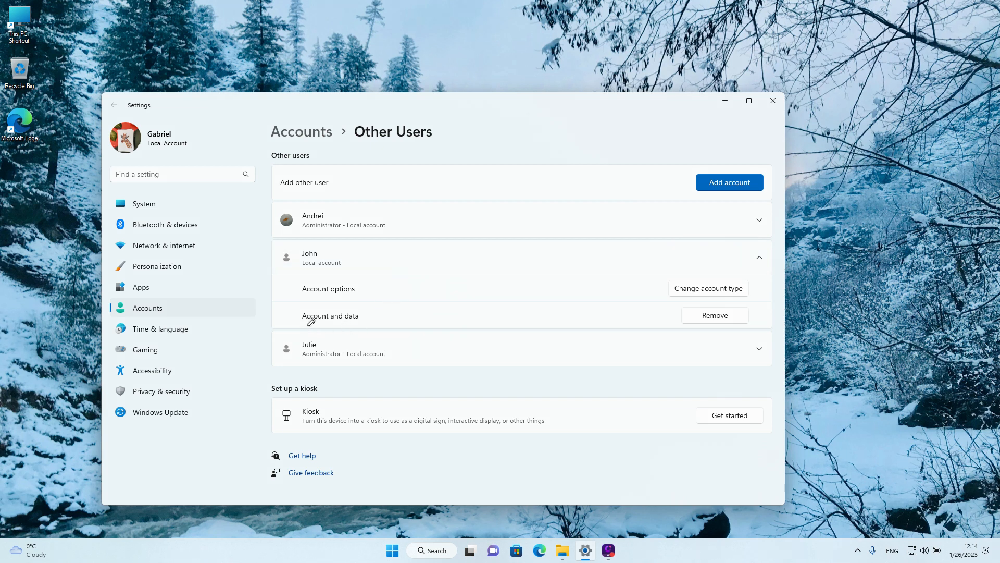
{"action": "left_click_drag", "start_coordinate": [303, 326], "coordinate": [362, 325]}
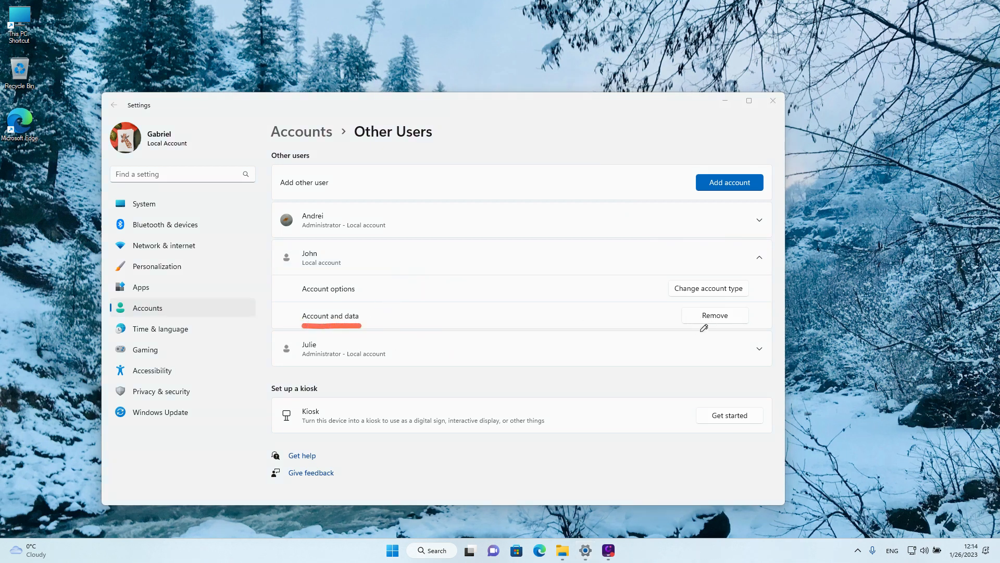
{"action": "left_click_drag", "start_coordinate": [685, 330], "coordinate": [748, 328]}
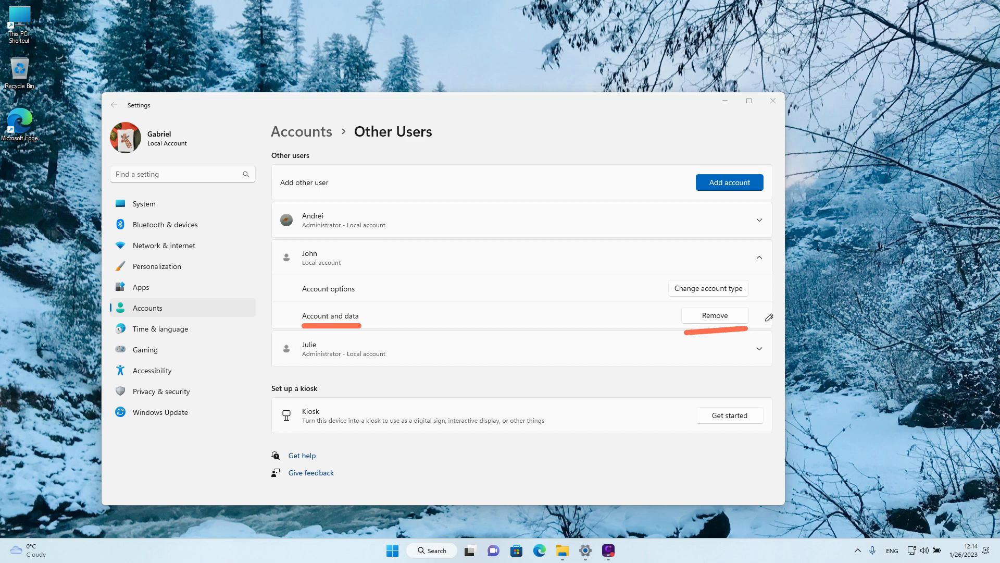
{"action": "key", "text": "Escape"}
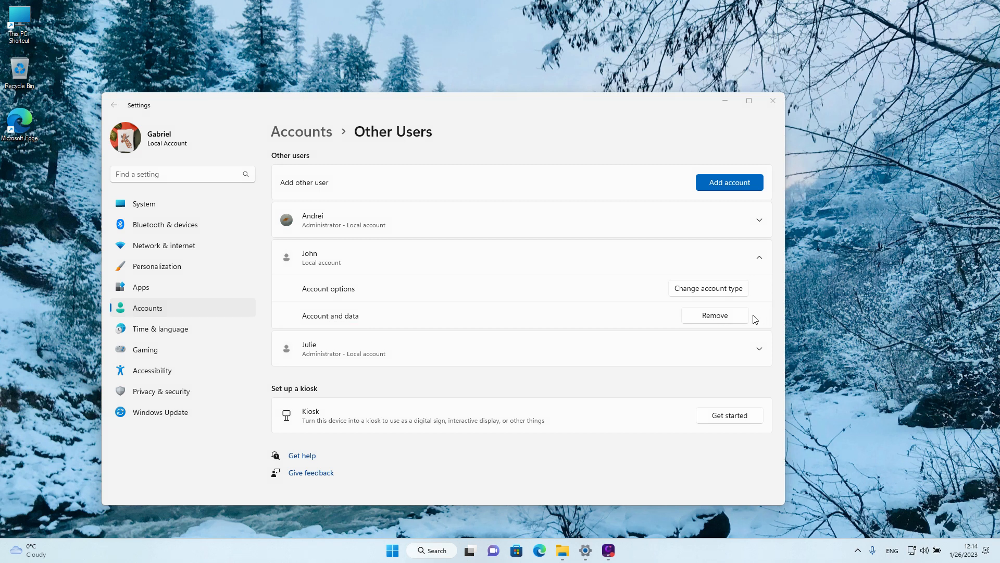
{"action": "left_click", "coordinate": [722, 322]}
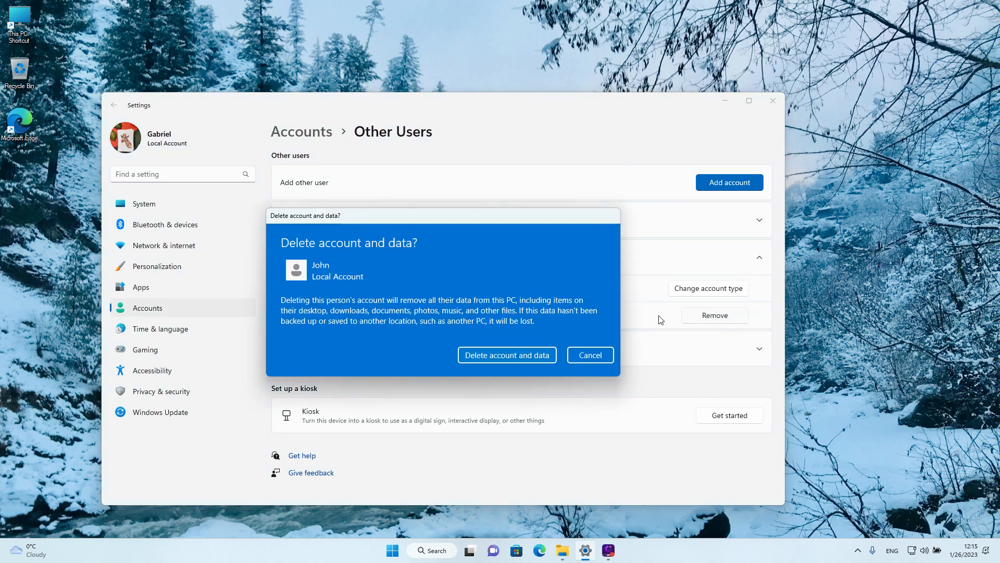
{"action": "left_click_drag", "start_coordinate": [280, 255], "coordinate": [420, 252]}
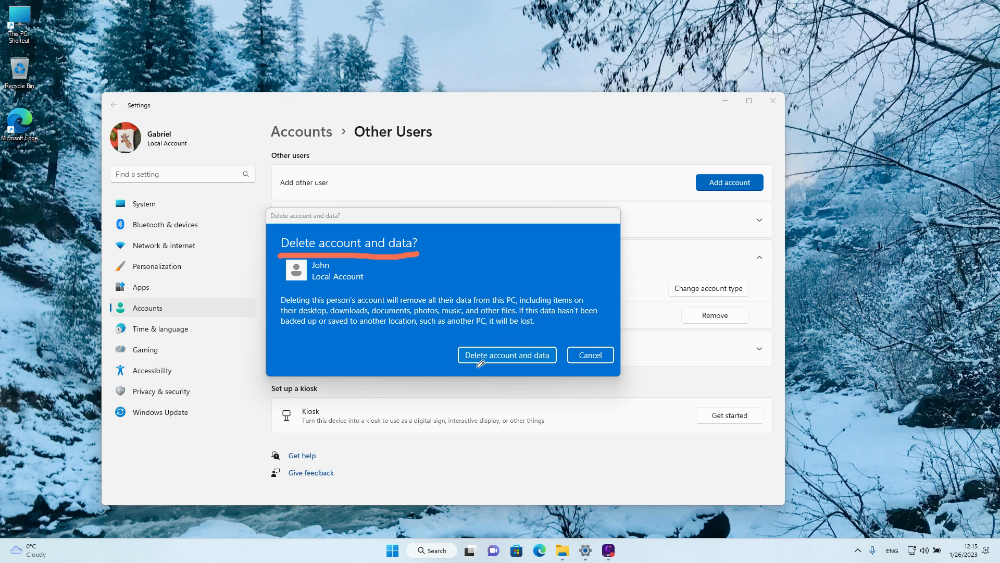
{"action": "left_click_drag", "start_coordinate": [467, 371], "coordinate": [557, 370]}
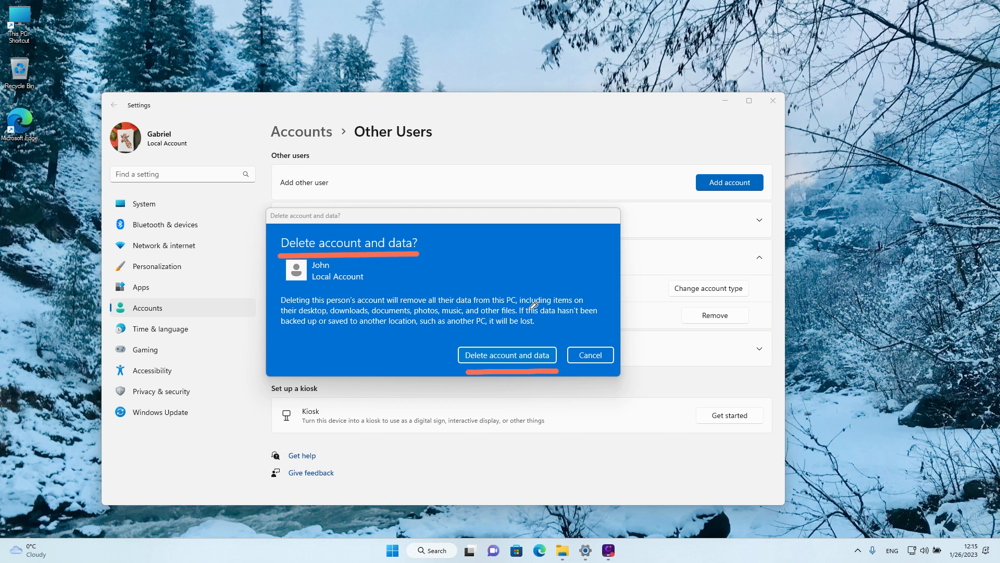
{"action": "key", "text": "Escape"}
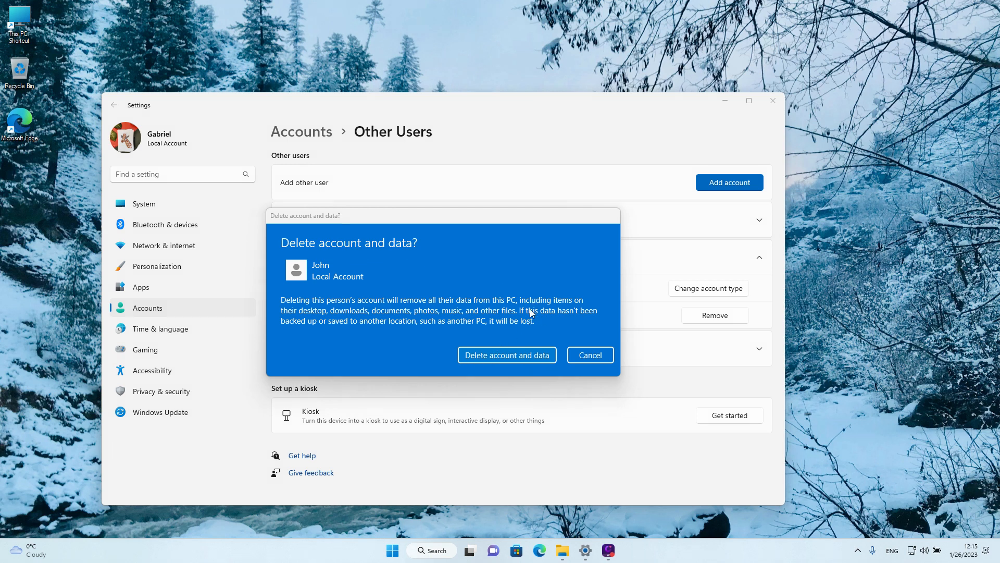
{"action": "left_click", "coordinate": [493, 360]}
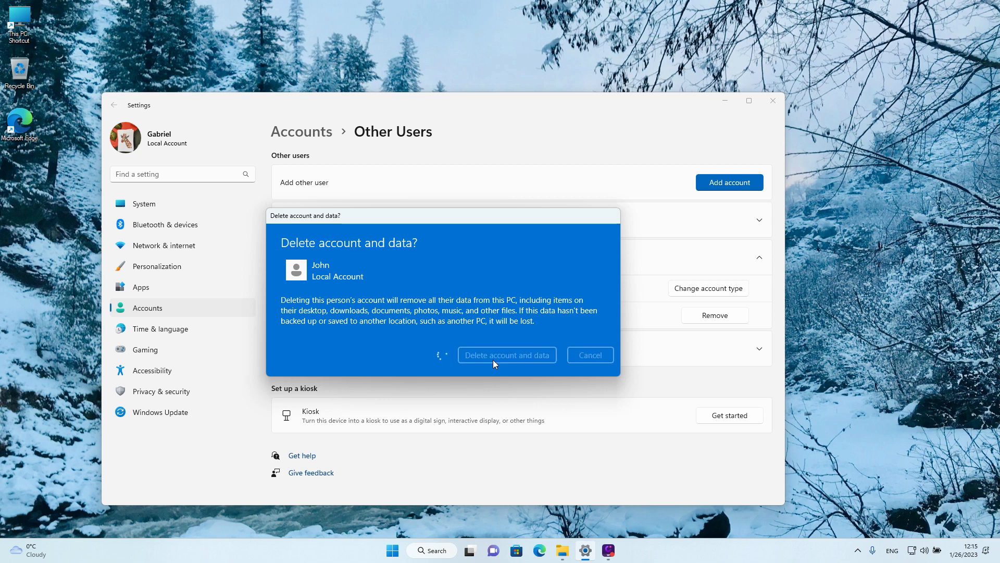
- Mute the system sound
{"action": "key", "text": "XF86AudioMute"}
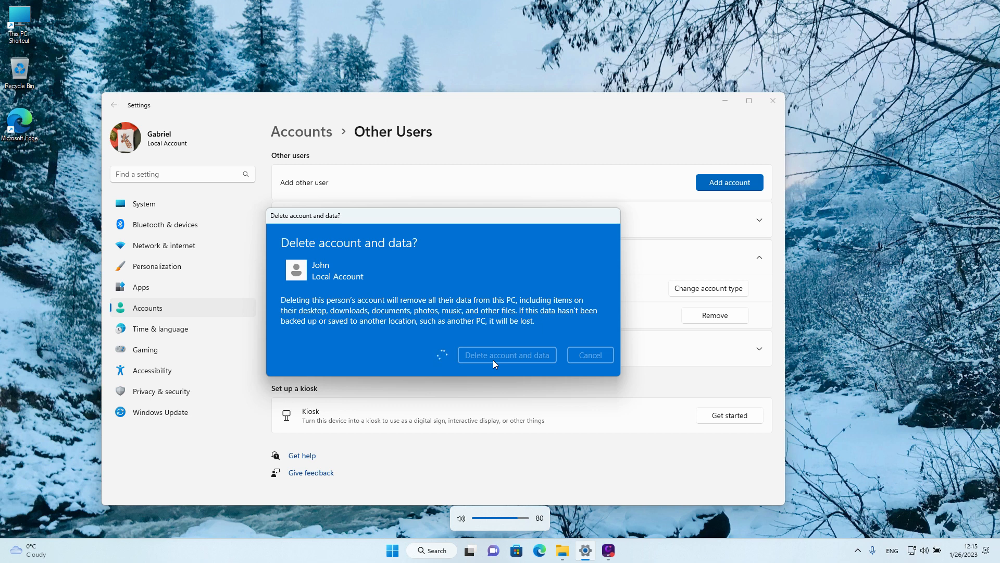
{"action": "key", "text": "XF86AudioMute"}
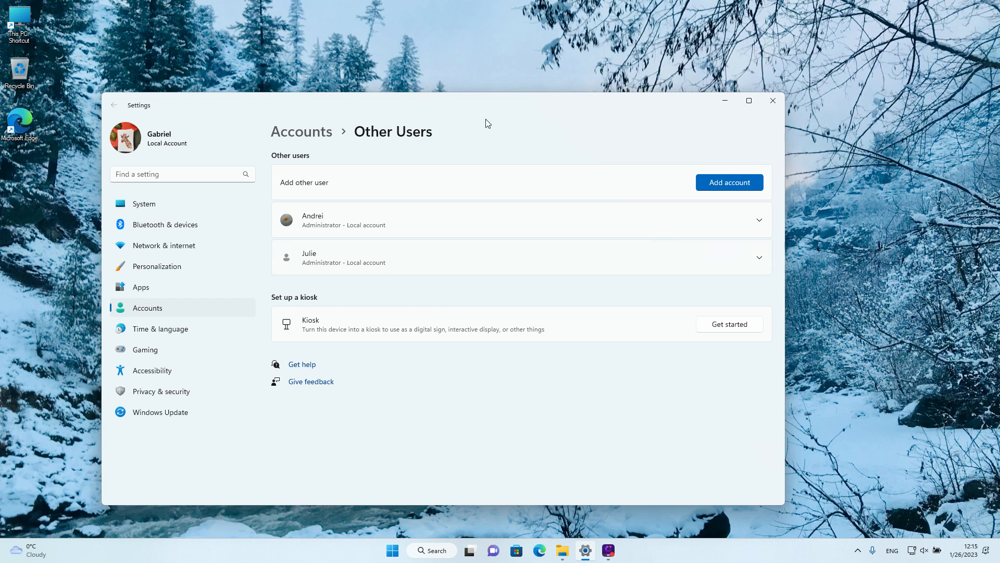
- Close the Settings window and open Control Panel by searching Windows for "Control"
{"action": "left_click_drag", "start_coordinate": [475, 105], "coordinate": [482, 102]}
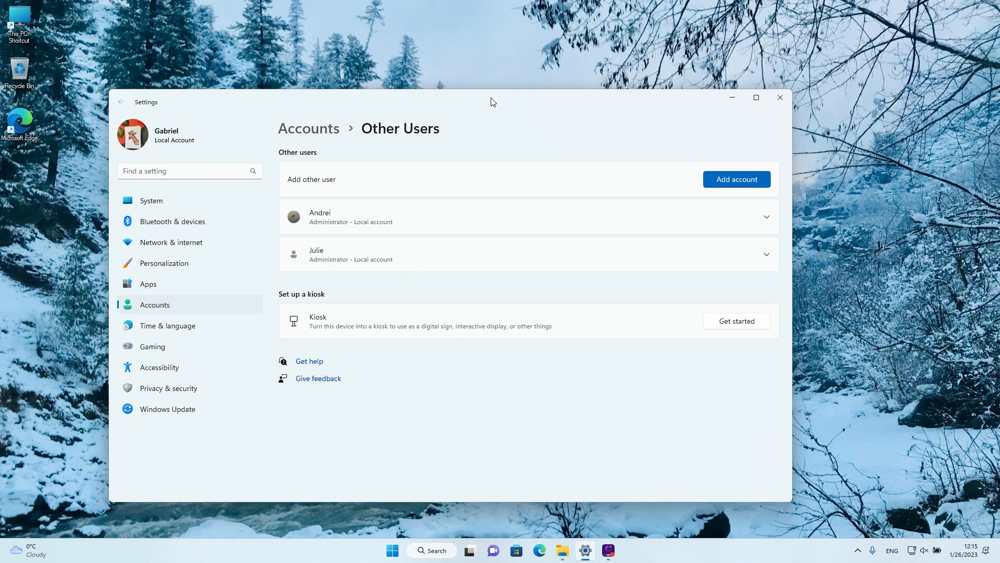
{"action": "left_click_drag", "start_coordinate": [503, 101], "coordinate": [503, 97]}
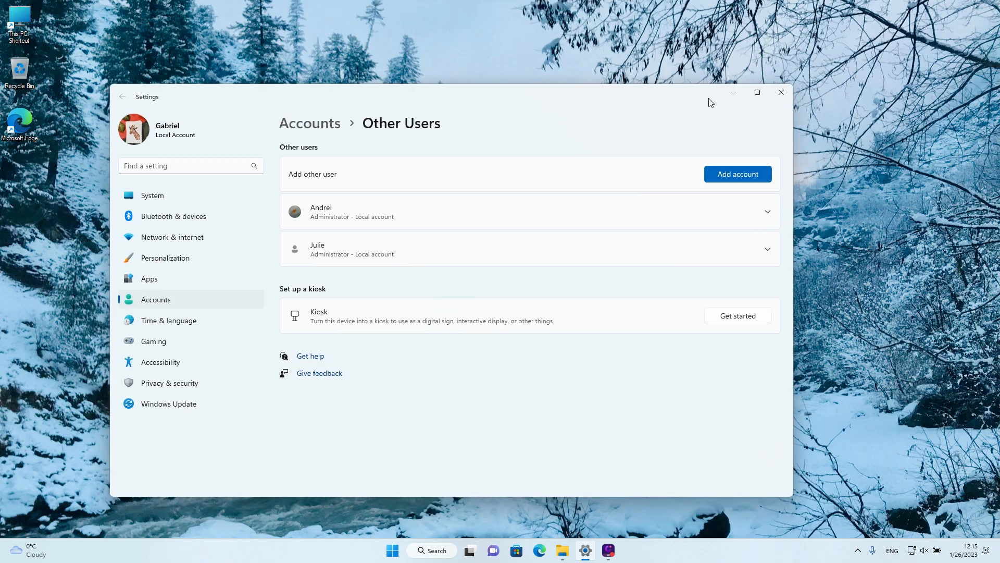
{"action": "left_click", "coordinate": [781, 93]}
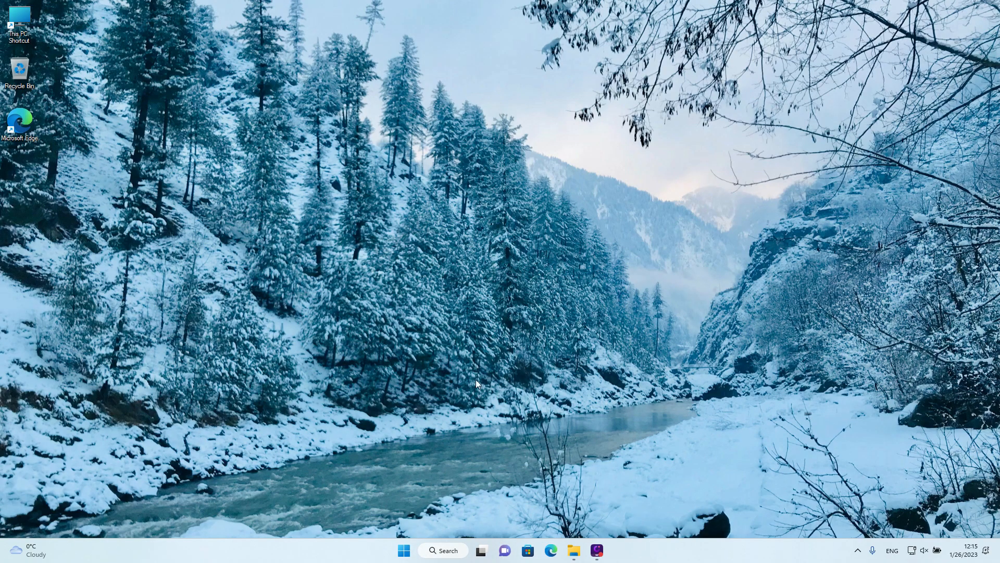
{"action": "left_click", "coordinate": [450, 555]}
{"action": "left_click", "coordinate": [447, 551]}
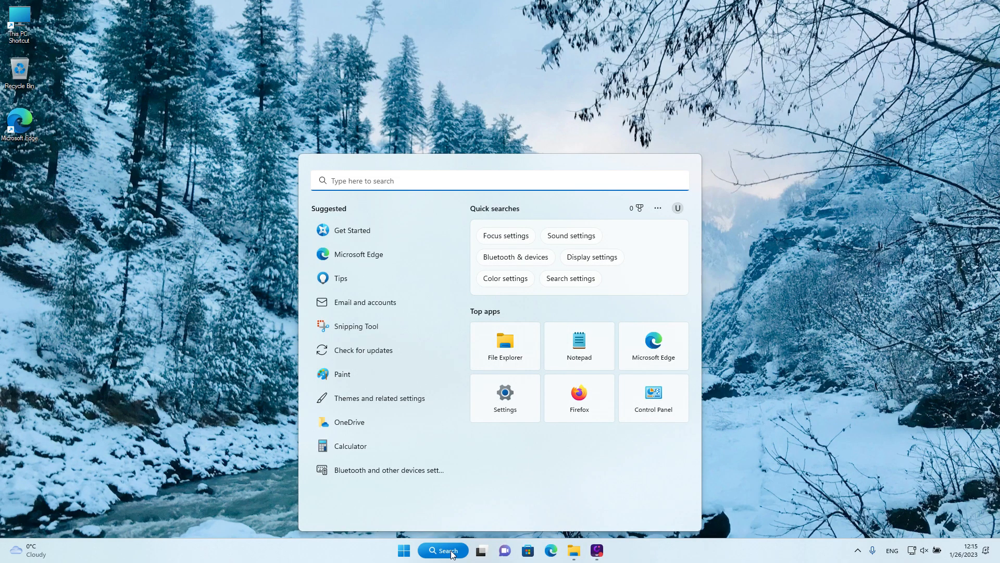
{"action": "type", "text": "Control"}
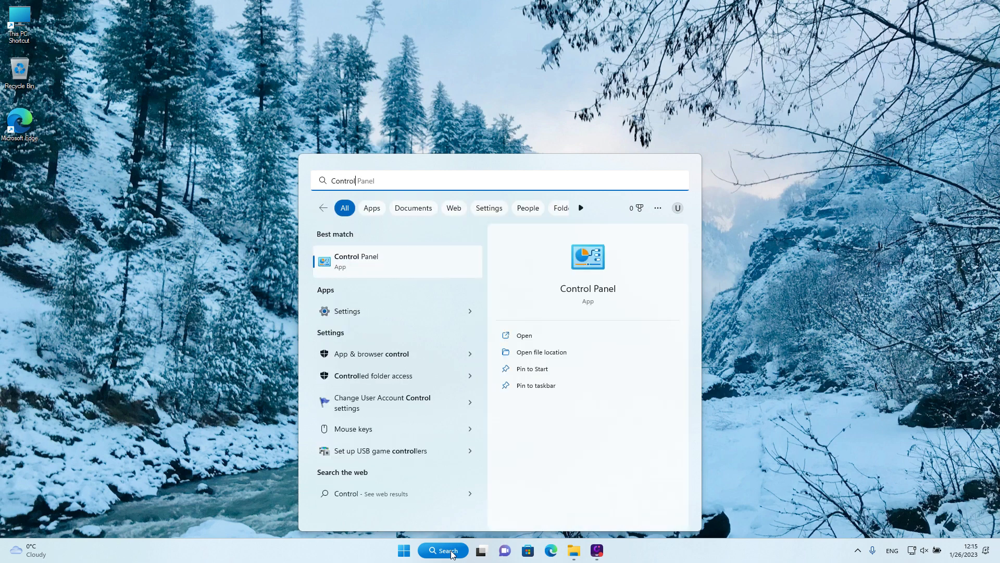
{"action": "left_click", "coordinate": [348, 271]}
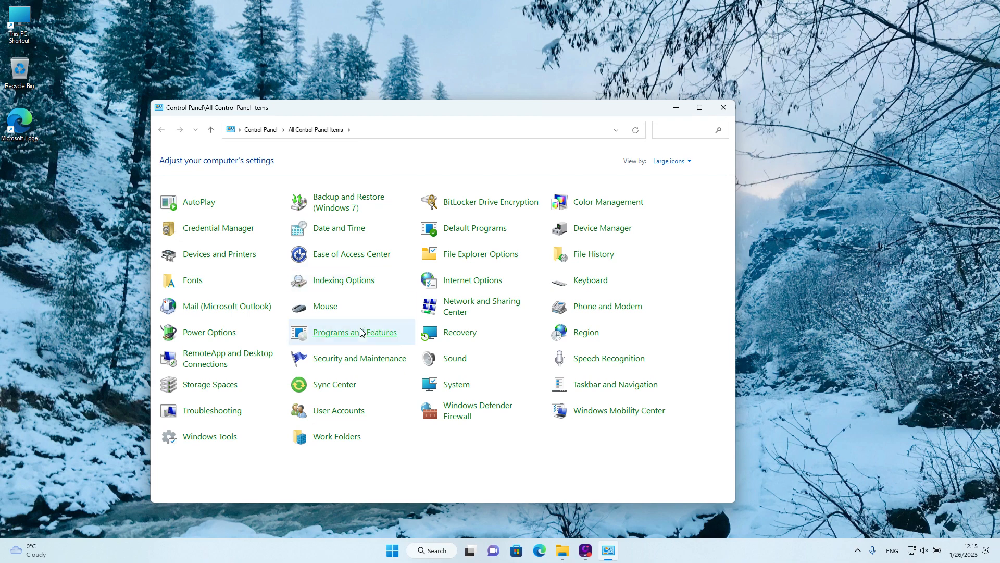
- Switch the Control Panel view from large icons to Category
{"action": "left_click", "coordinate": [343, 416]}
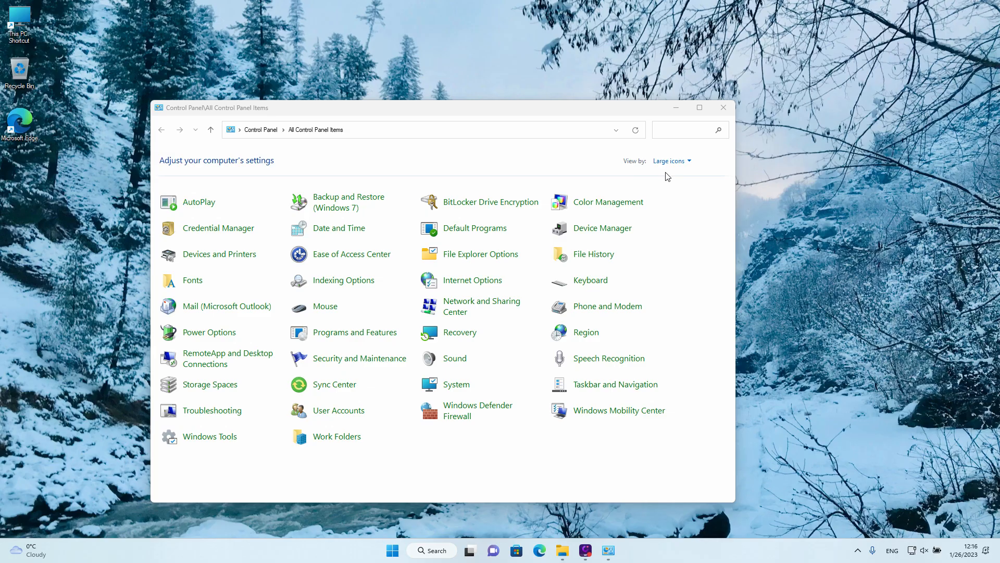
{"action": "left_click", "coordinate": [673, 161]}
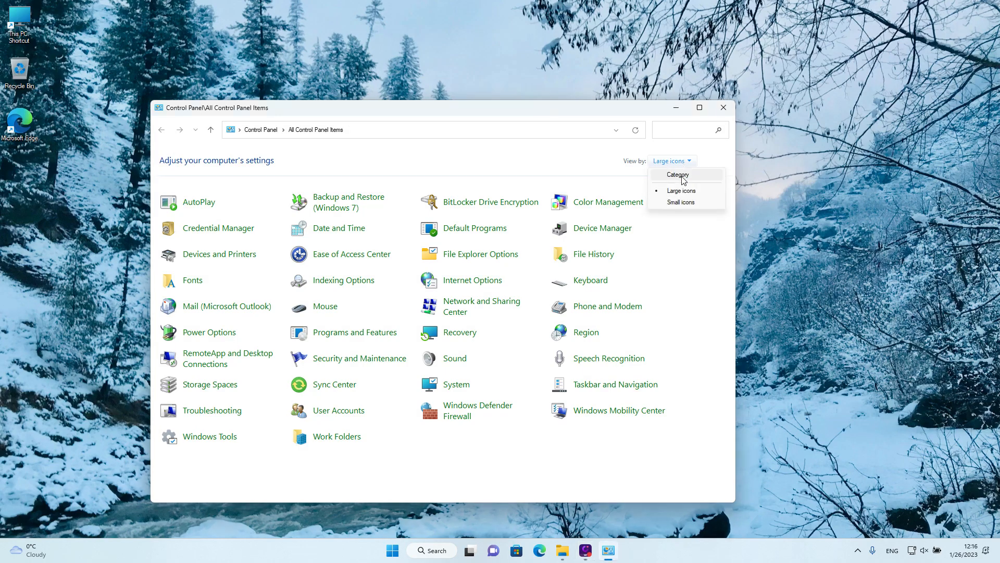
{"action": "left_click", "coordinate": [682, 177]}
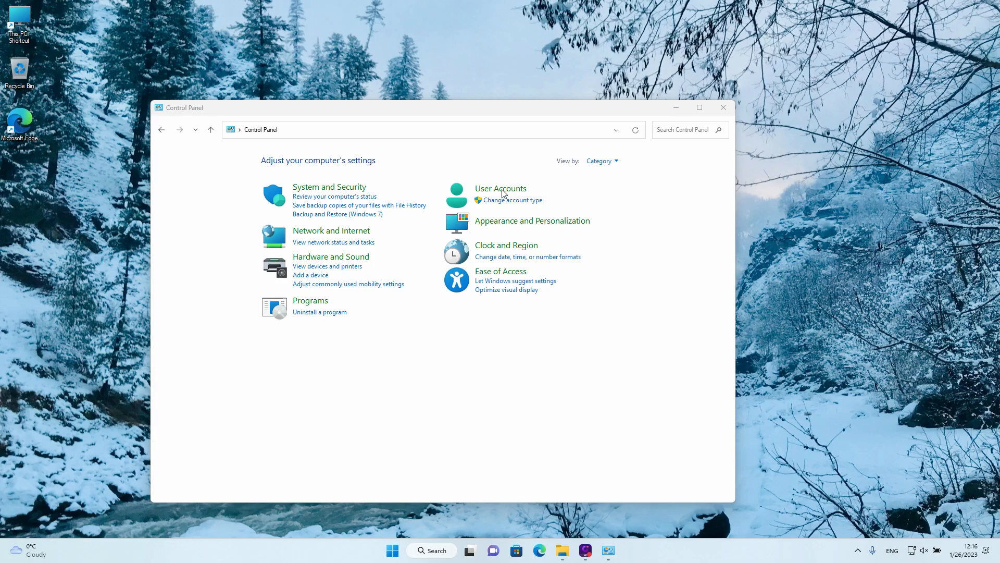
- Open User Accounts in Control Panel and go to the list for managing another account
{"action": "left_click", "coordinate": [510, 191]}
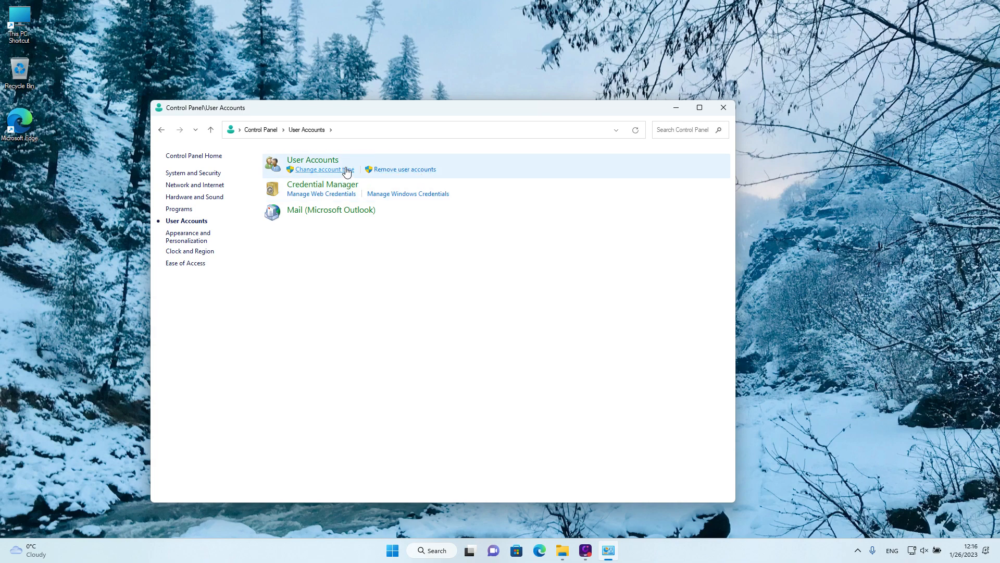
{"action": "left_click", "coordinate": [316, 172]}
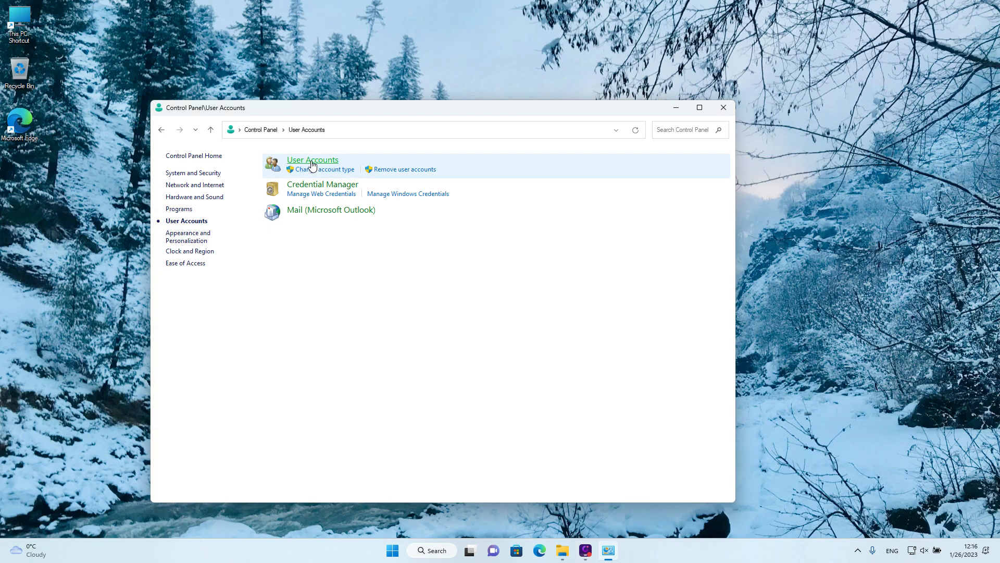
{"action": "left_click", "coordinate": [313, 161]}
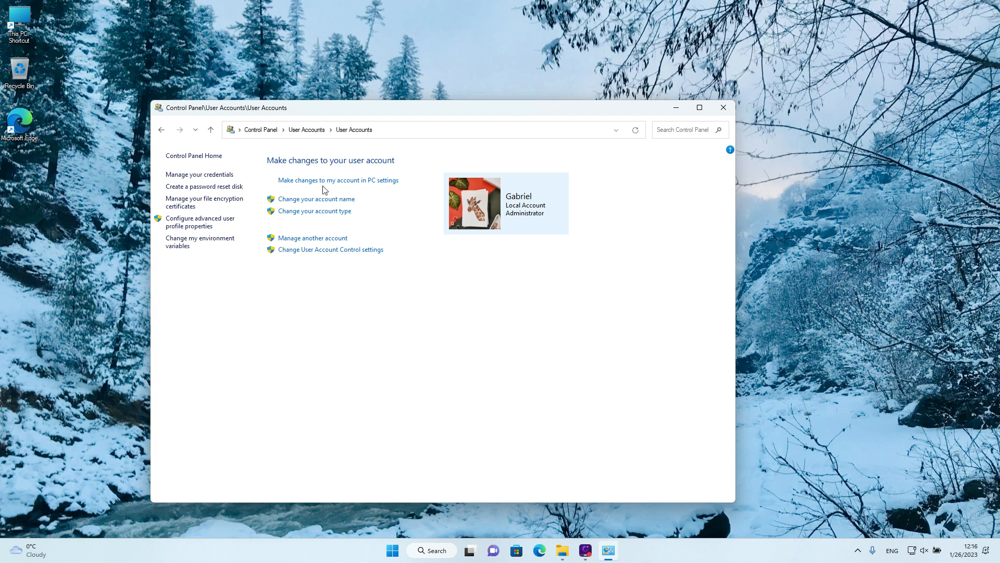
{"action": "left_click", "coordinate": [311, 239]}
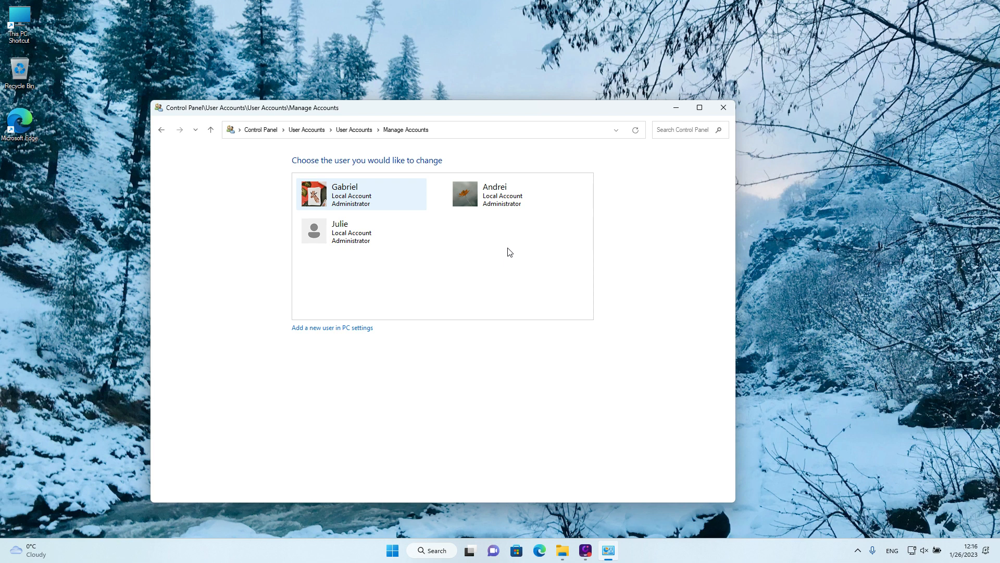
- Examine the change options for the other administrator account that has a profile picture, and return to the list of accounts
{"action": "left_click", "coordinate": [493, 197]}
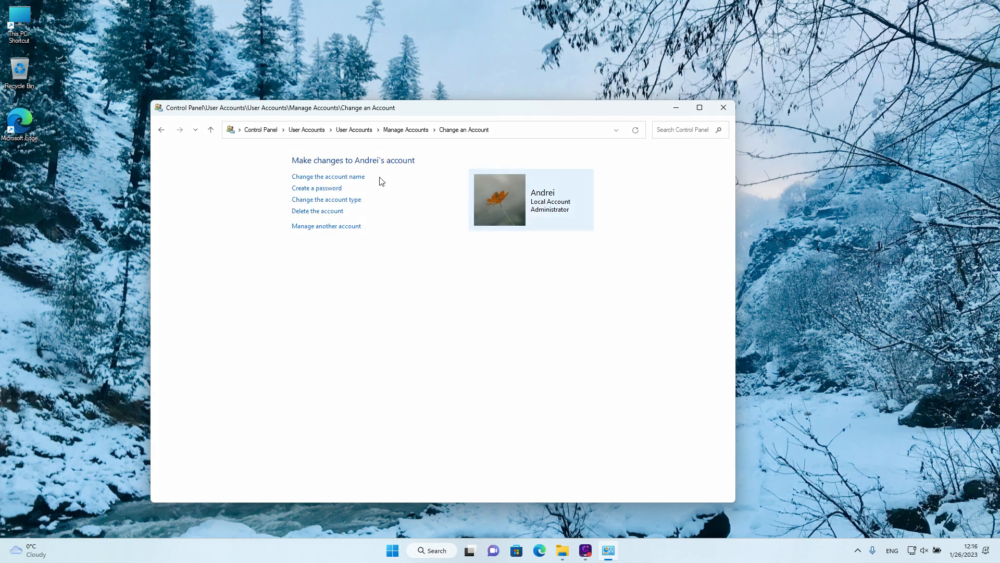
{"action": "mouse_move", "coordinate": [373, 178]}
{"action": "left_mouse_down"}
{"action": "mouse_move", "coordinate": [392, 178]}
{"action": "mouse_move", "coordinate": [368, 189]}
{"action": "mouse_move", "coordinate": [389, 201]}
{"action": "left_mouse_up"}
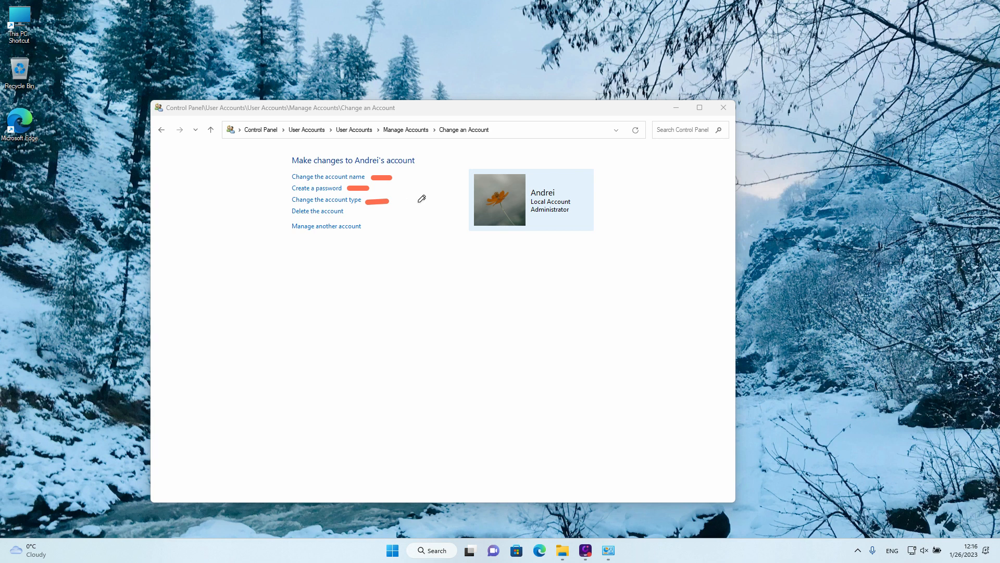
{"action": "left_click_drag", "start_coordinate": [348, 213], "coordinate": [363, 211]}
{"action": "left_click_drag", "start_coordinate": [298, 237], "coordinate": [355, 239]}
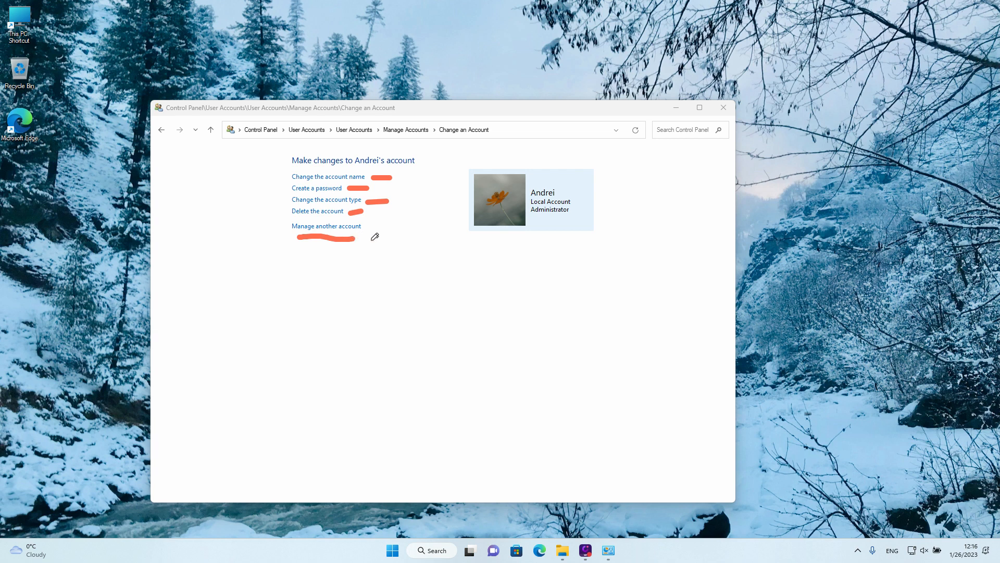
{"action": "key", "text": "Escape"}
{"action": "left_click", "coordinate": [342, 228]}
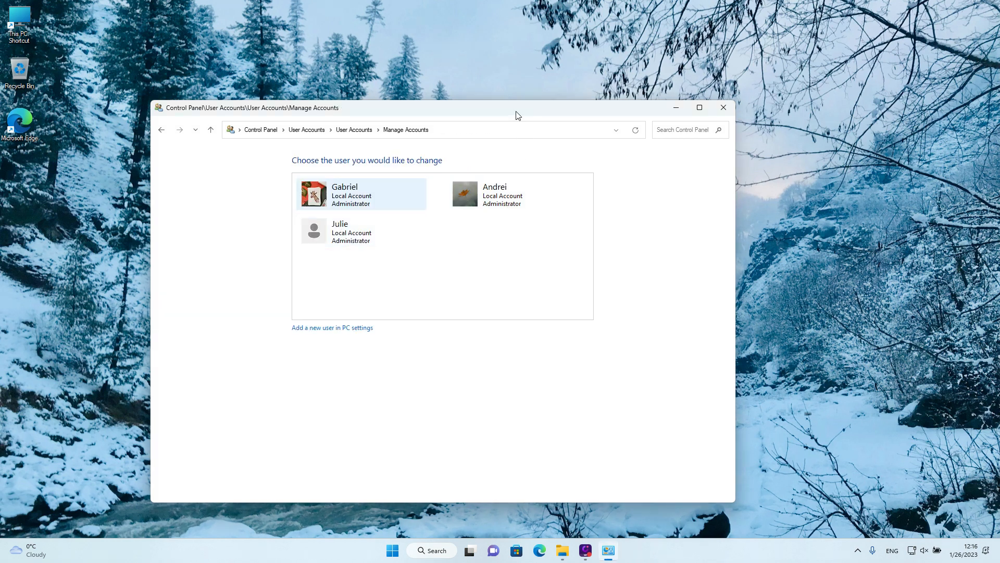
{"action": "left_click_drag", "start_coordinate": [518, 116], "coordinate": [538, 111]}
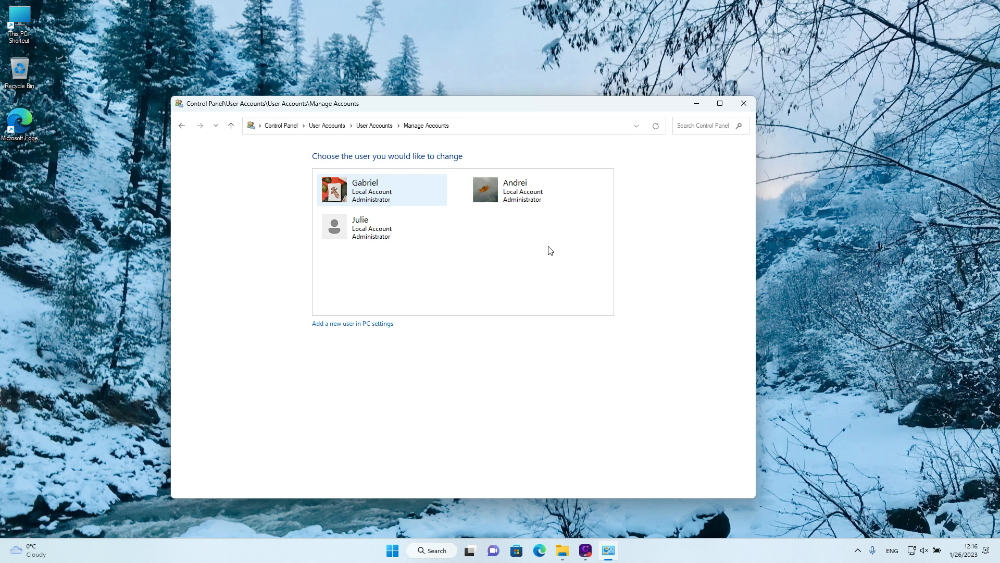